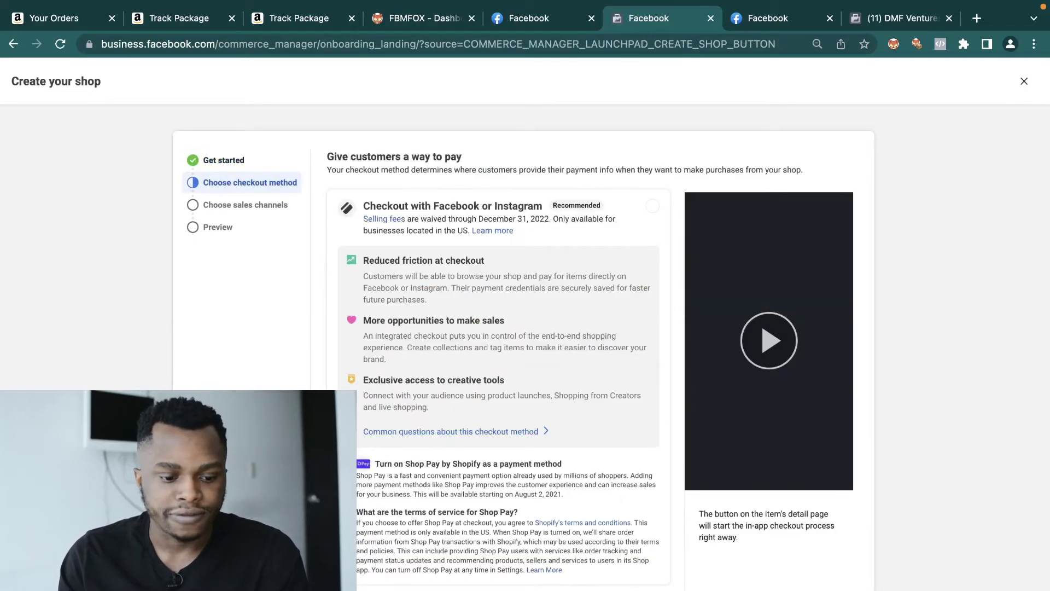
Step: Choose checkout with Facebook or Instagram, list all accounts, and select the I Love IFE page to sell from
left_click(653, 207)
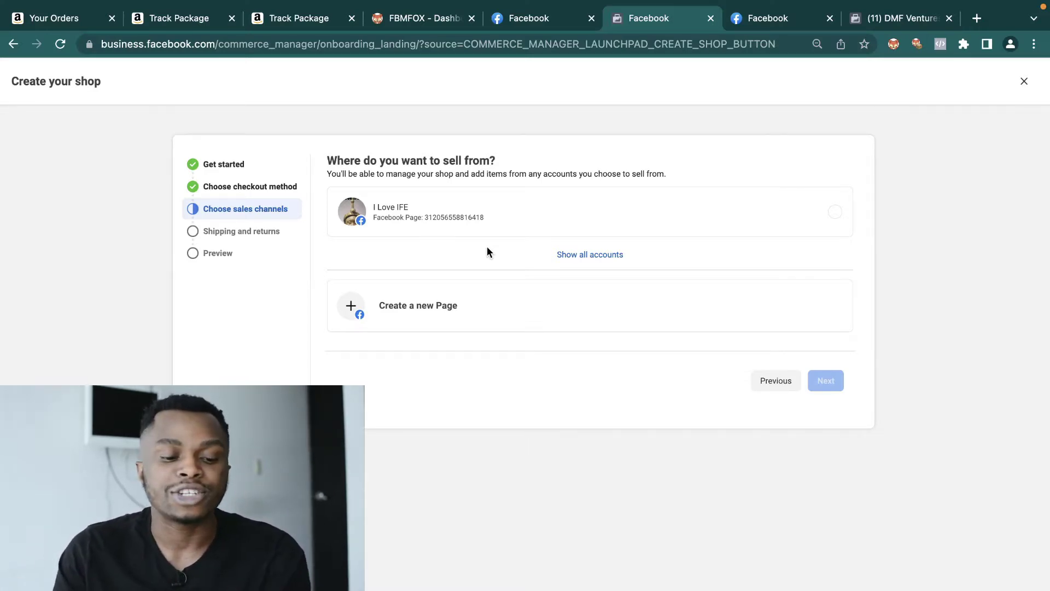
left_click(611, 262)
scroll(598, 304, "down", 2)
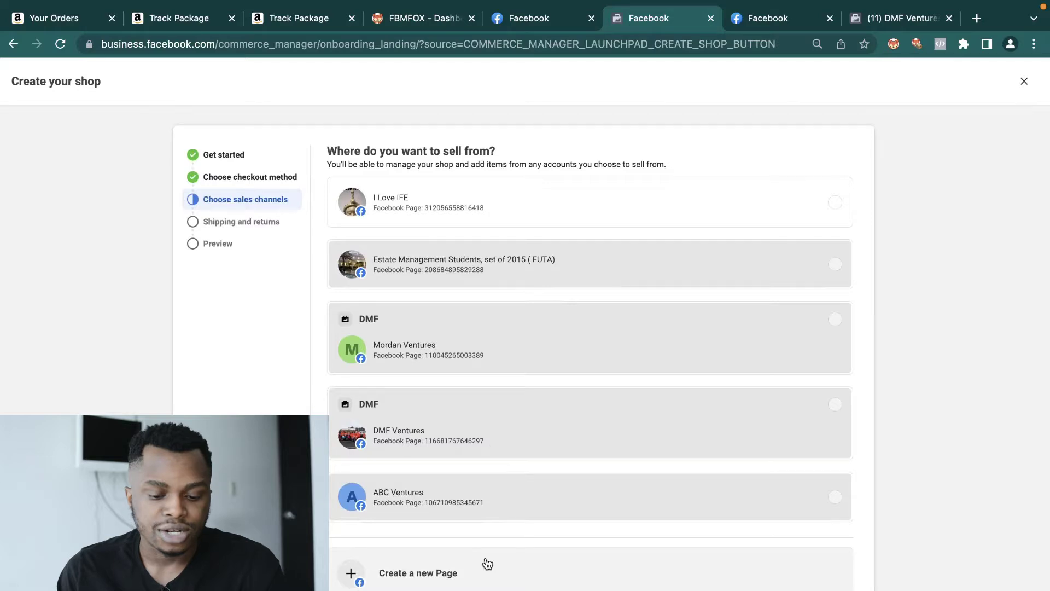
scroll(485, 557, "down", 2)
scroll(484, 557, "up", 2)
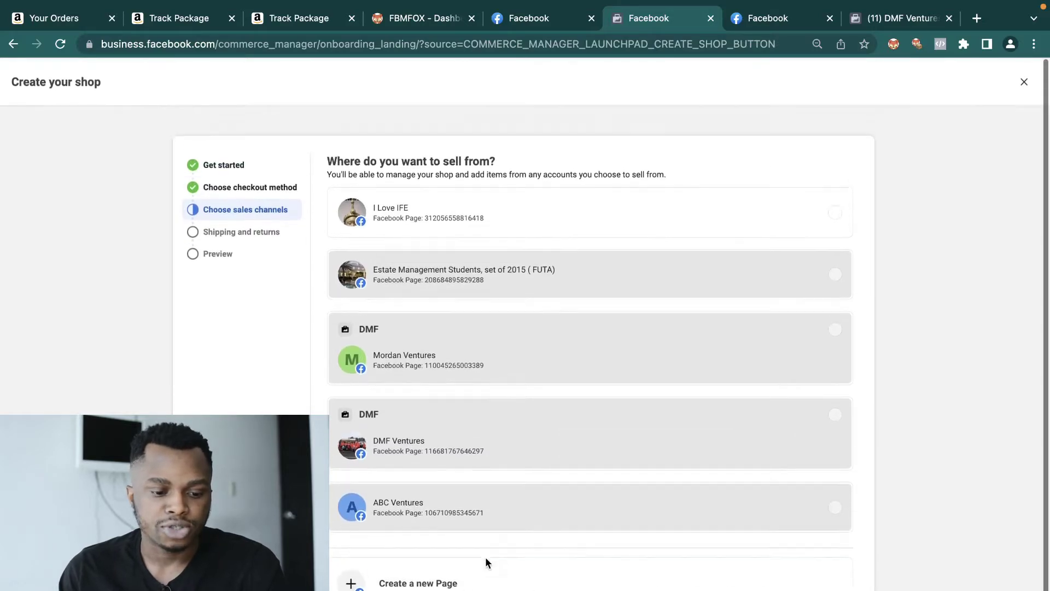
left_click(826, 218)
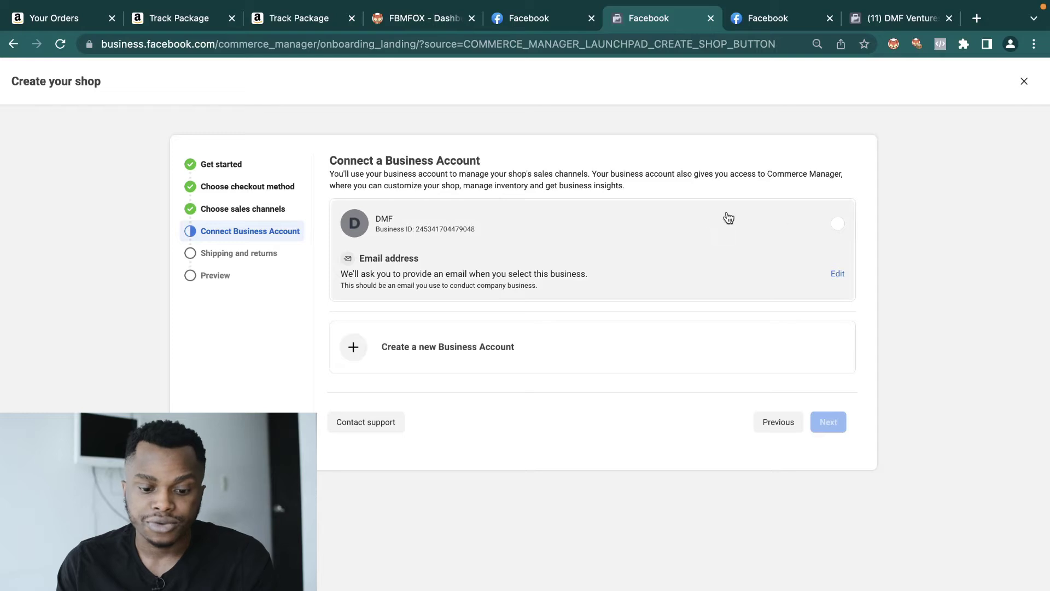
Step: Connect the DMF business account and submit the business email address
left_click(837, 227)
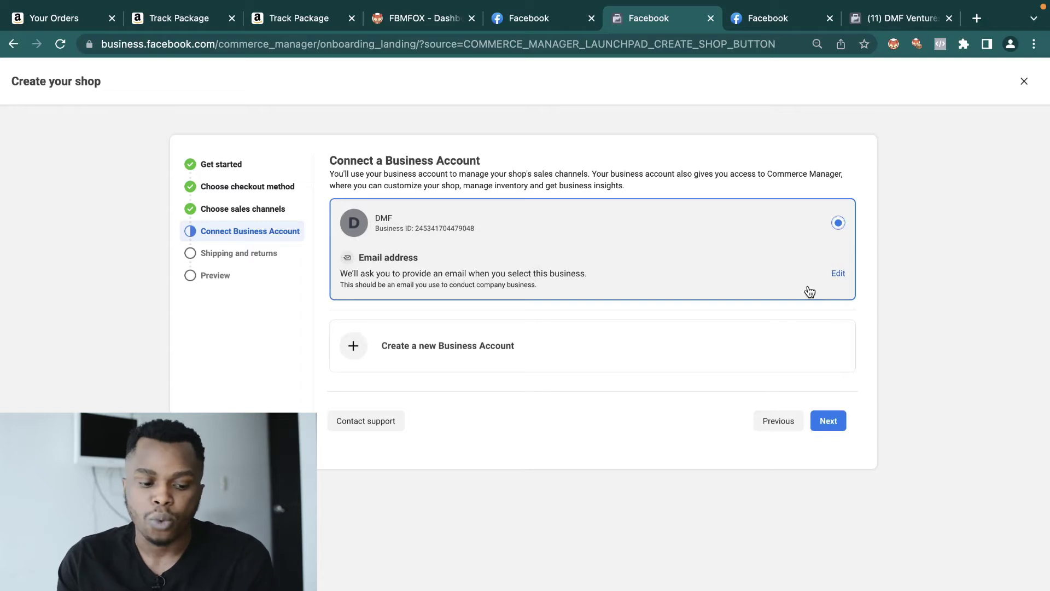
left_click(833, 422)
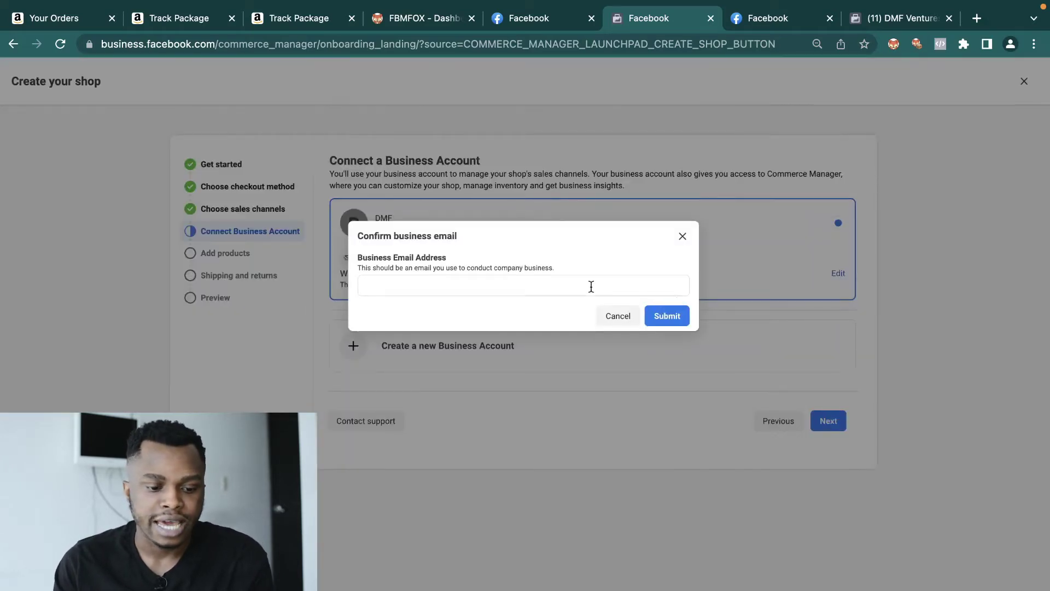
left_click(536, 287)
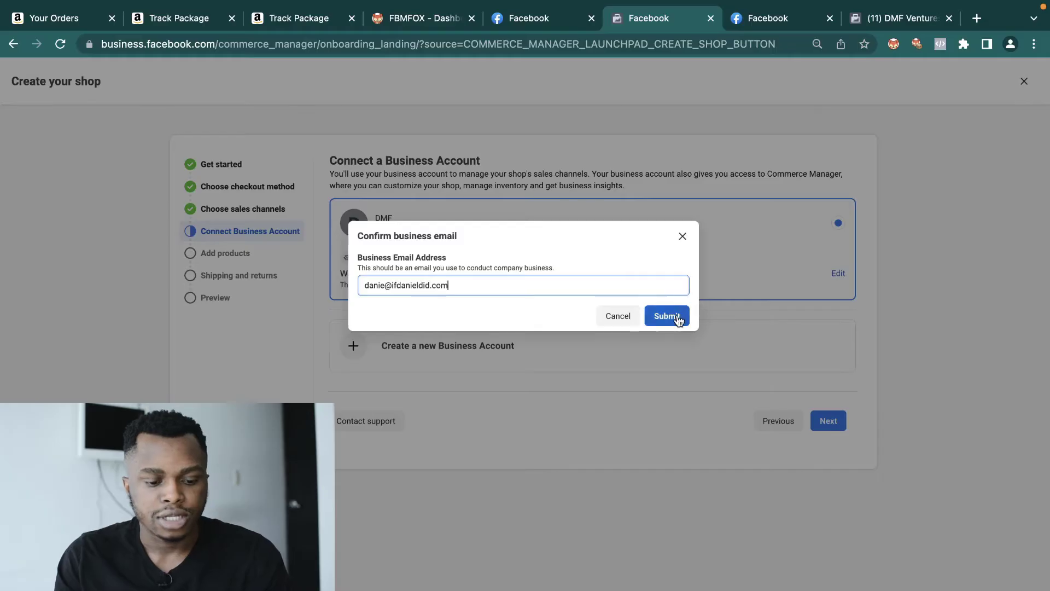
left_click(677, 314)
Step: Keep the option of creating a new catalog for I Love IFE and continue to the shipping and returns setup
mouse_move(677, 319)
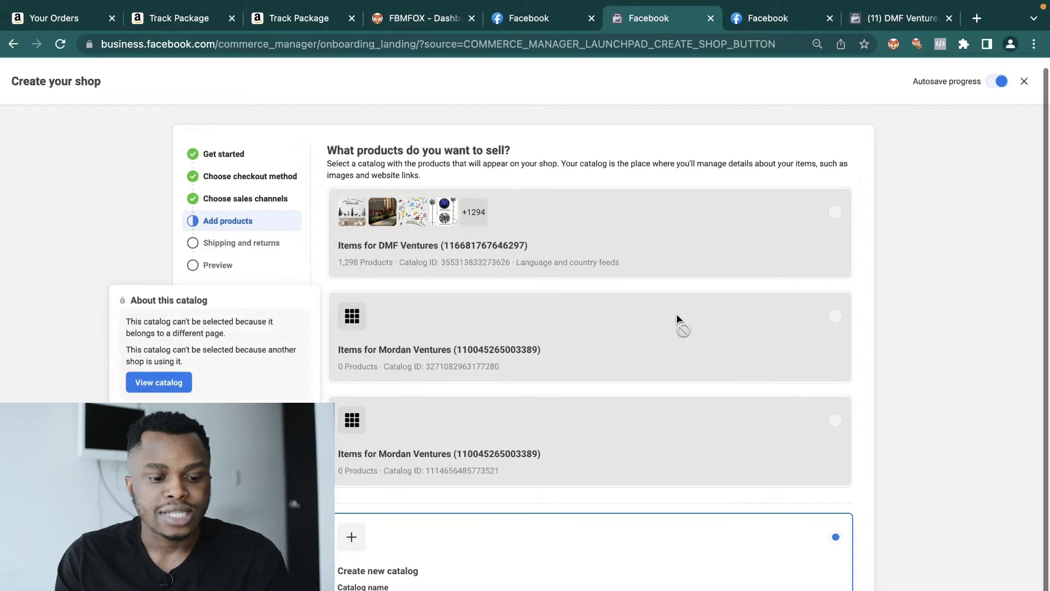
scroll(676, 318, "down", 2)
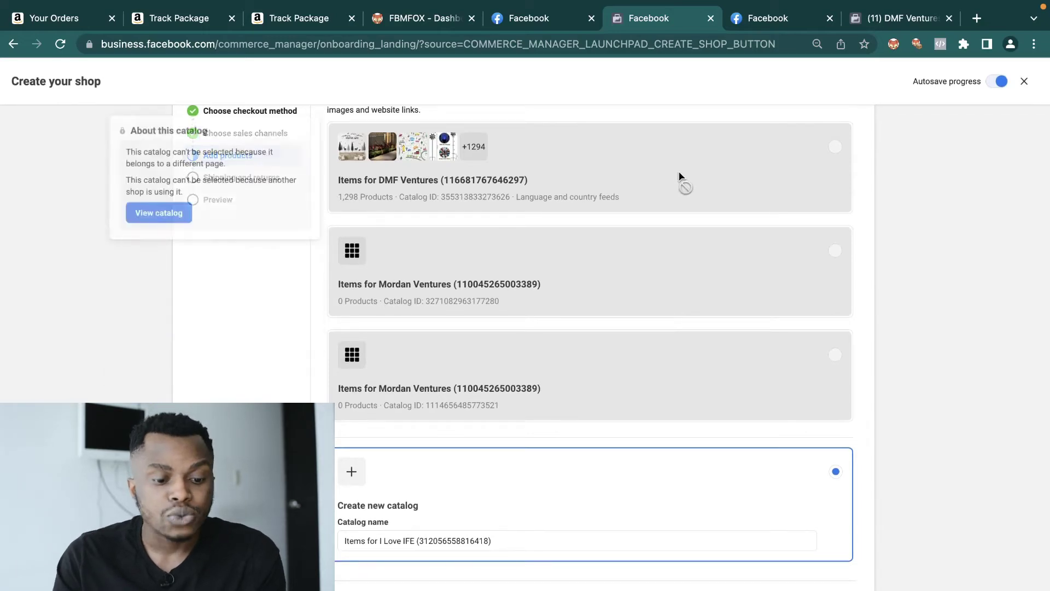
scroll(700, 437, "down", 1)
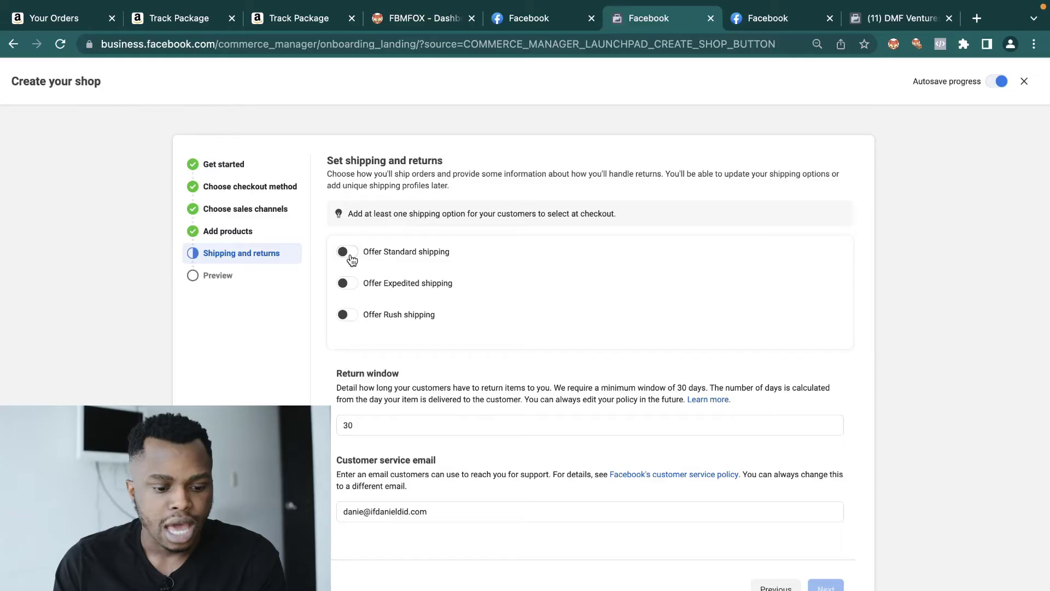
Step: Offer standard shipping at a $0.00 cost with 3 to 5 estimated delivery days, and continue
left_click(348, 251)
left_click(370, 265)
type("0")
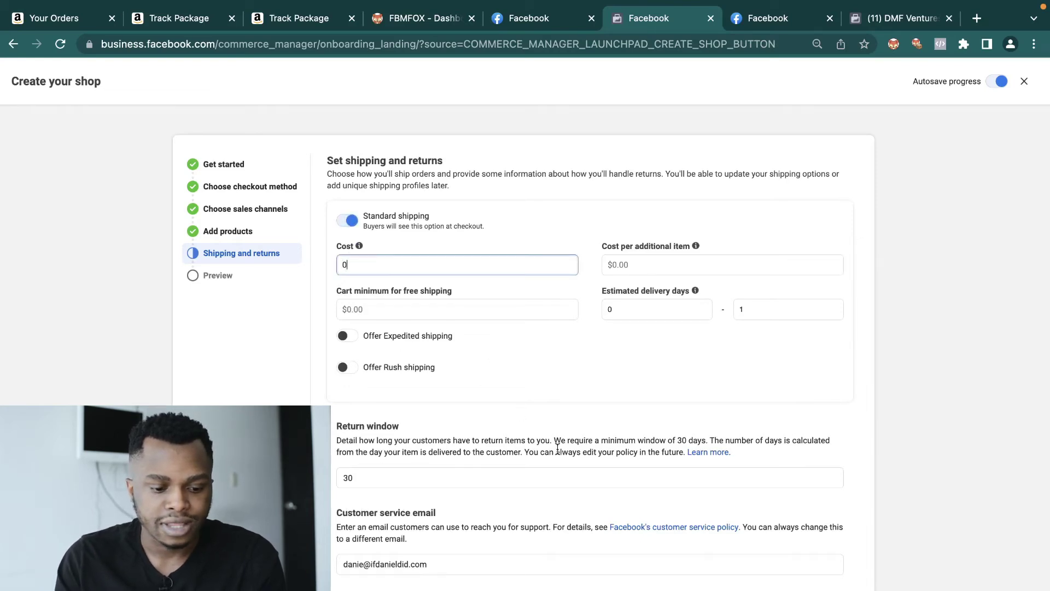
left_click(656, 307)
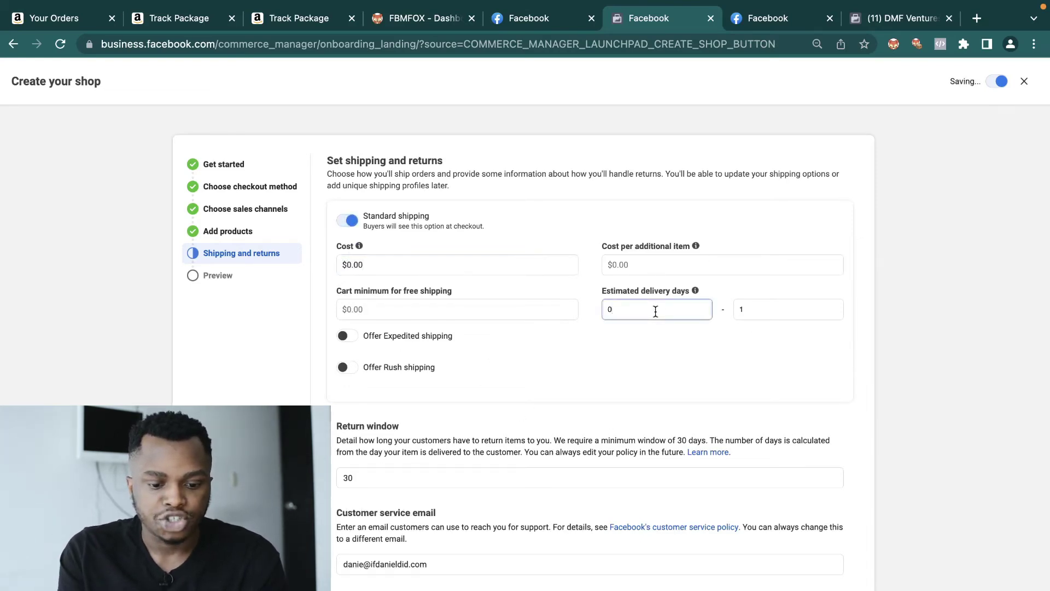
key("BackSpace")
left_click(816, 309)
type("5")
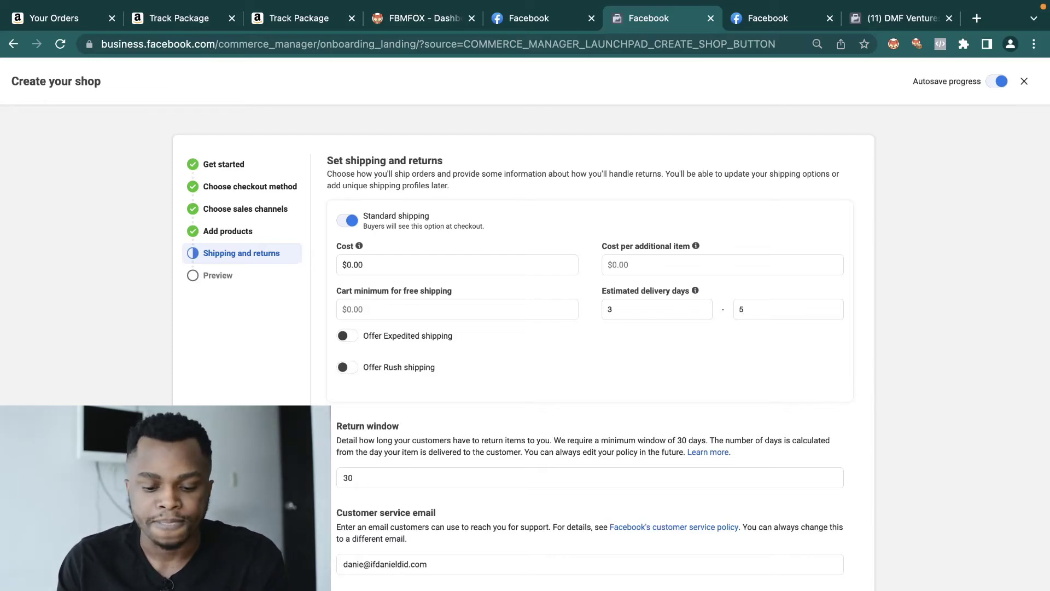
left_click(815, 588)
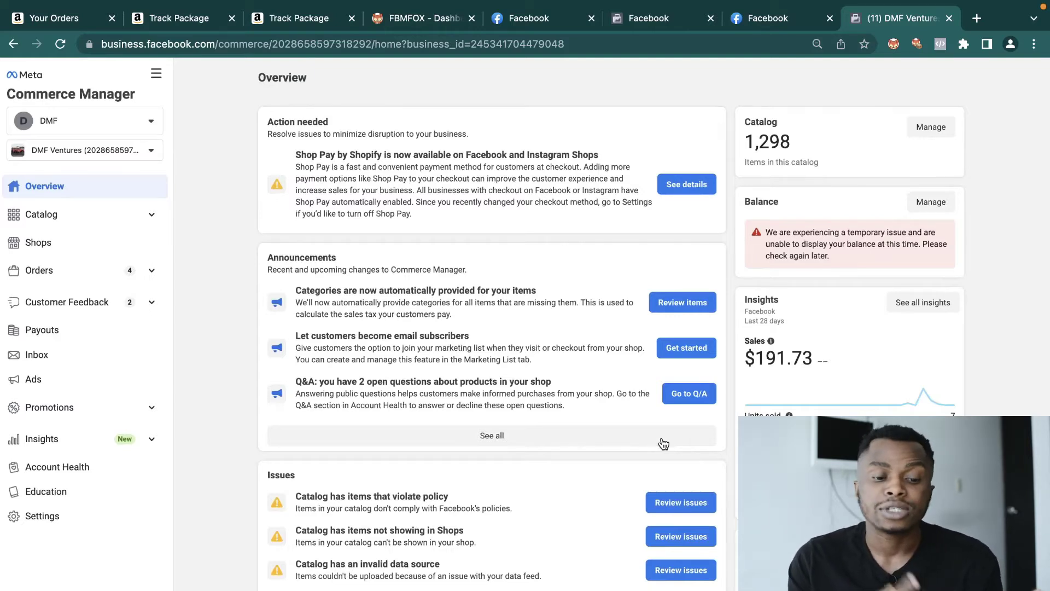
Step: Switch to the FBMFOX dashboard, go on to the Amazon orders page, and open the Amazon home page
left_click(418, 22)
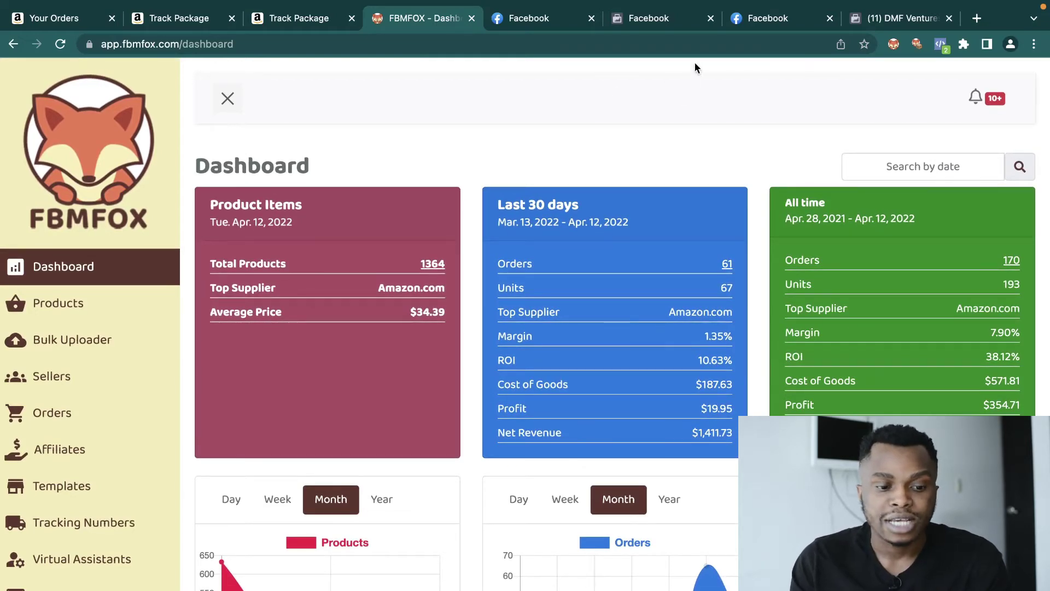
left_click(55, 18)
scroll(257, 164, "up", 5)
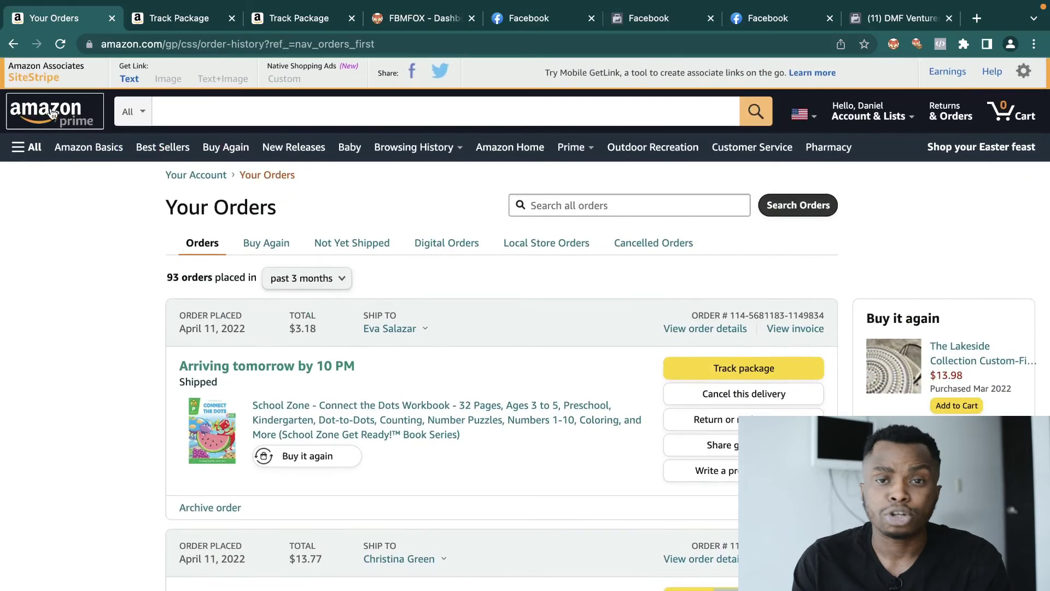
left_click(52, 113)
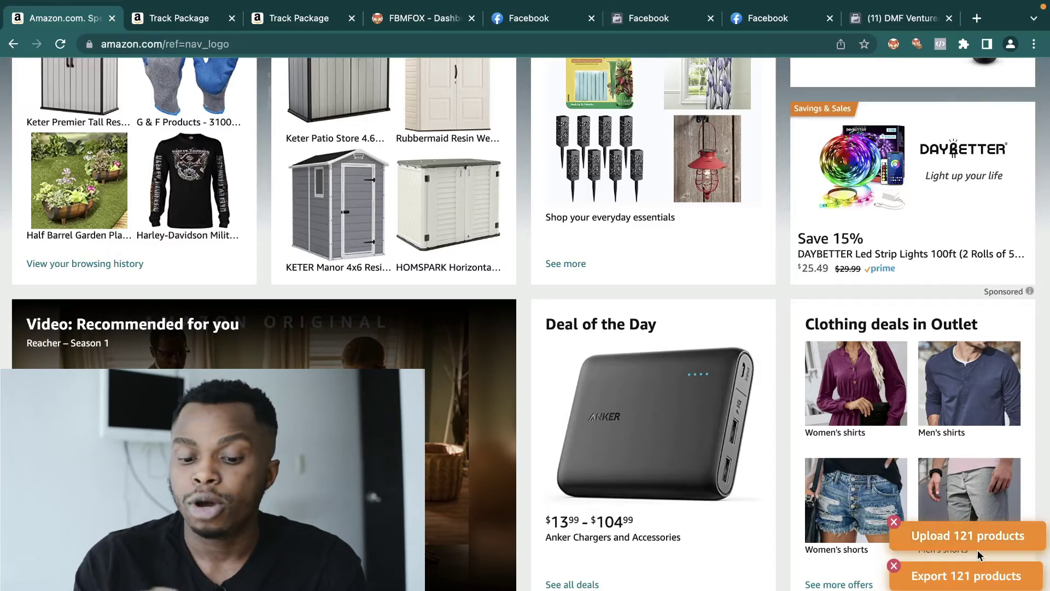
Step: Look through the product recommendations and deals on the Amazon home page
scroll(714, 444, "down", 10)
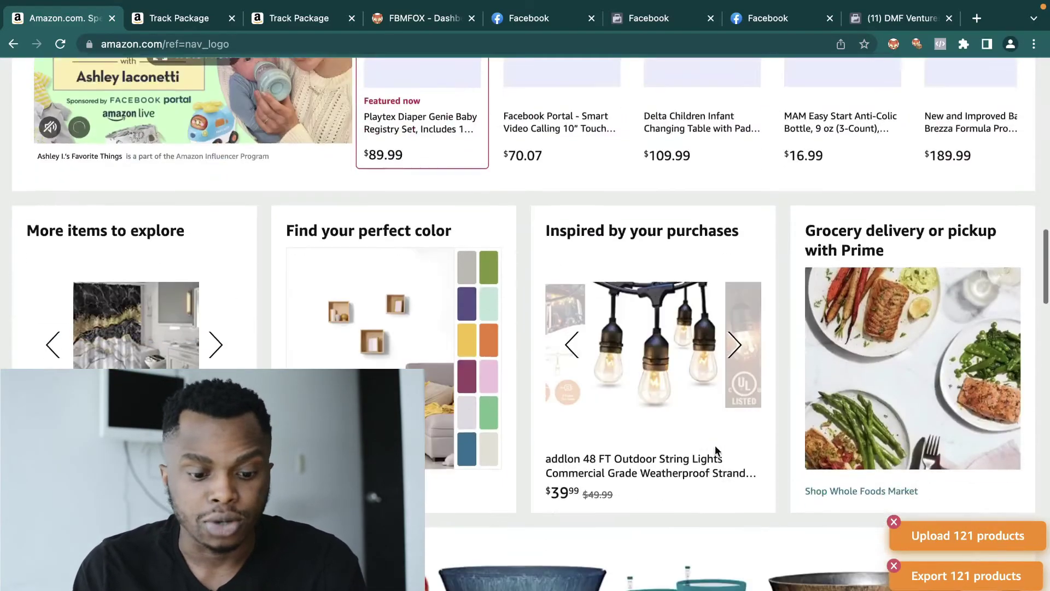
scroll(714, 445, "up", 6)
scroll(714, 444, "up", 8)
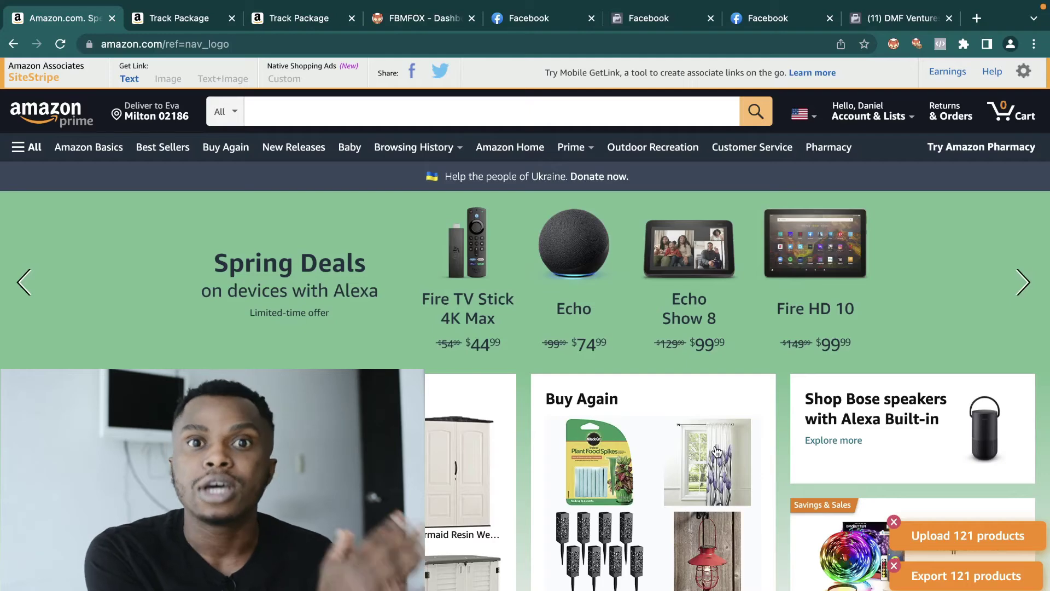
scroll(620, 535, "down", 3)
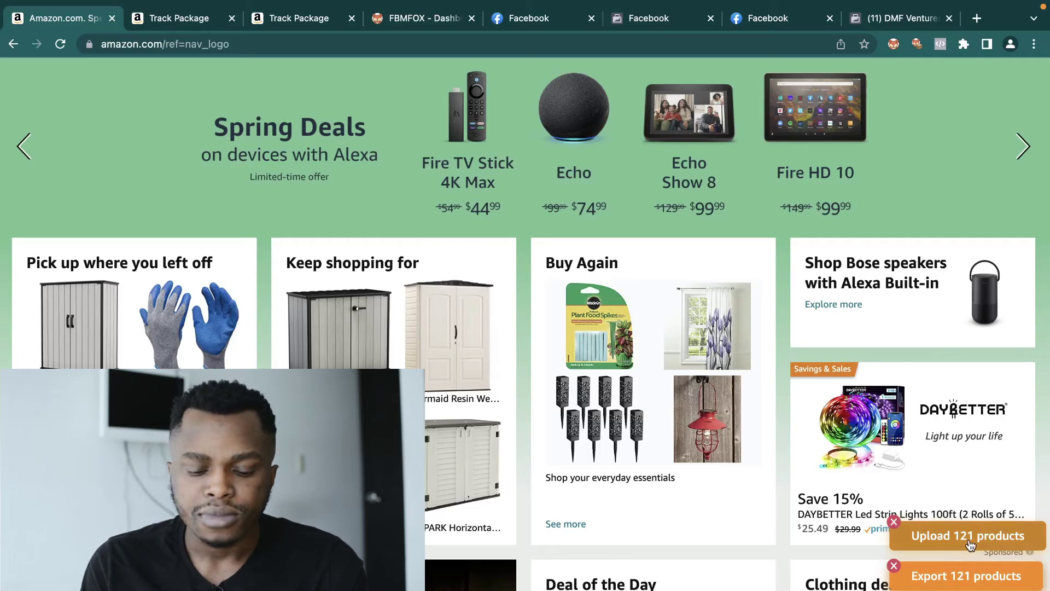
Step: Upload the products detected on the Amazon page, switch to FBMFOX, and open its bulk uploader
left_click(970, 545)
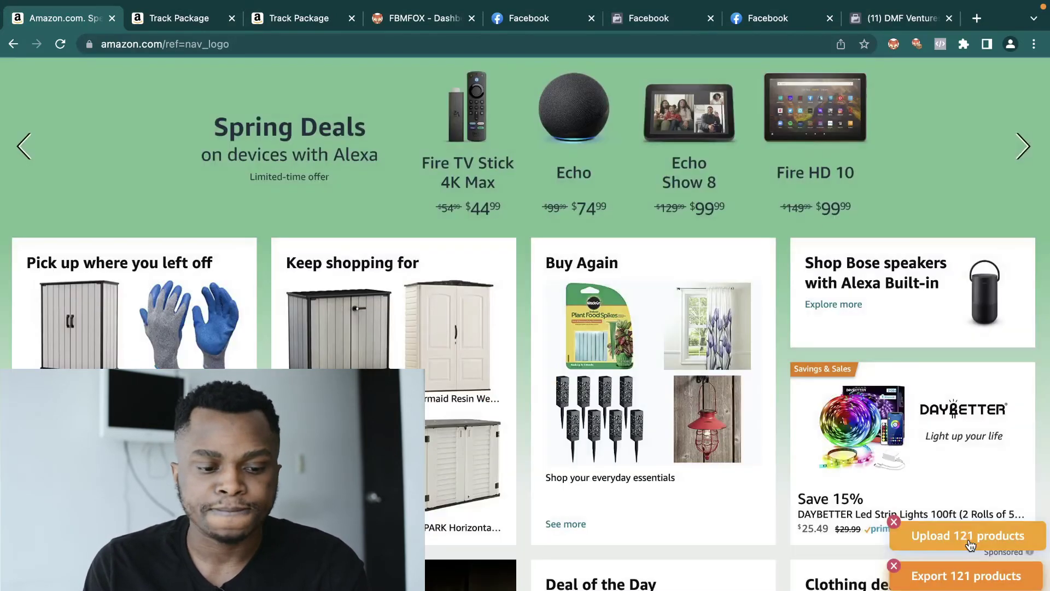
left_click(421, 18)
scroll(480, 443, "down", 2)
left_click(71, 242)
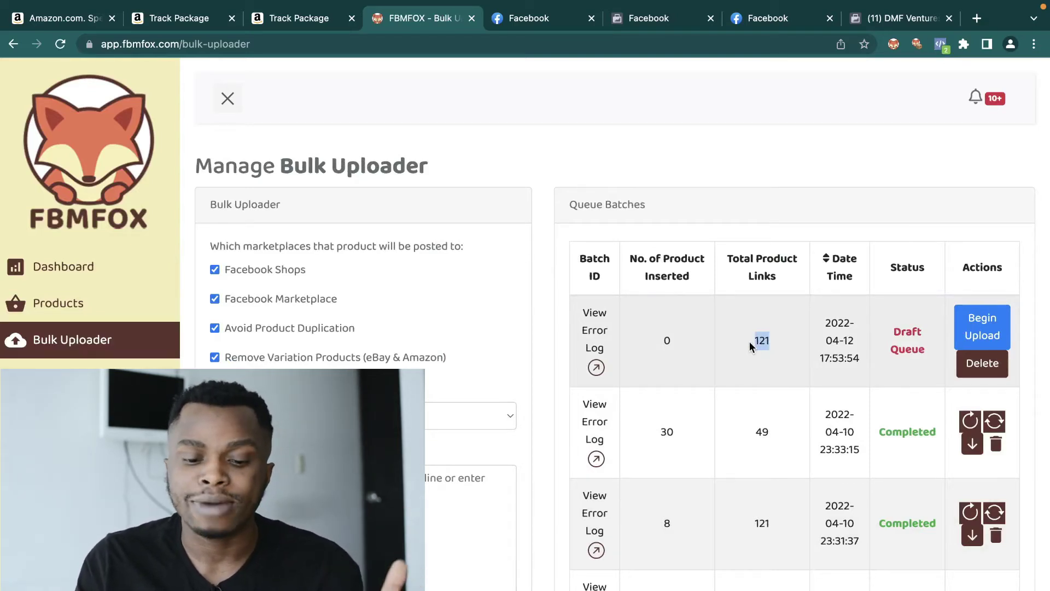
Step: Look at the choices in the drop-down below the marketplace options of the bulk uploader form
left_click(377, 416)
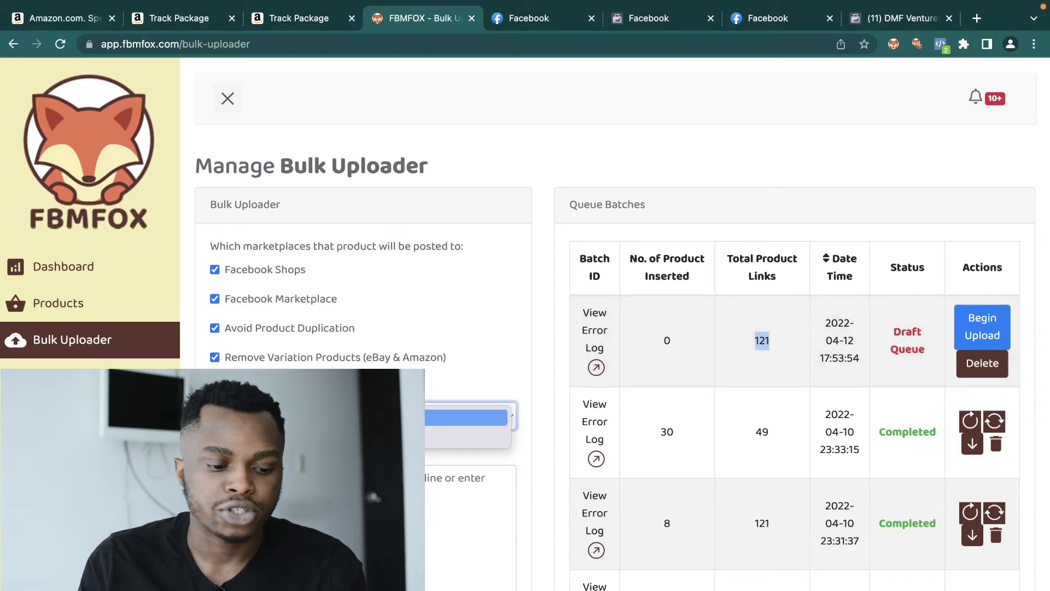
left_click(465, 435)
left_click(538, 401)
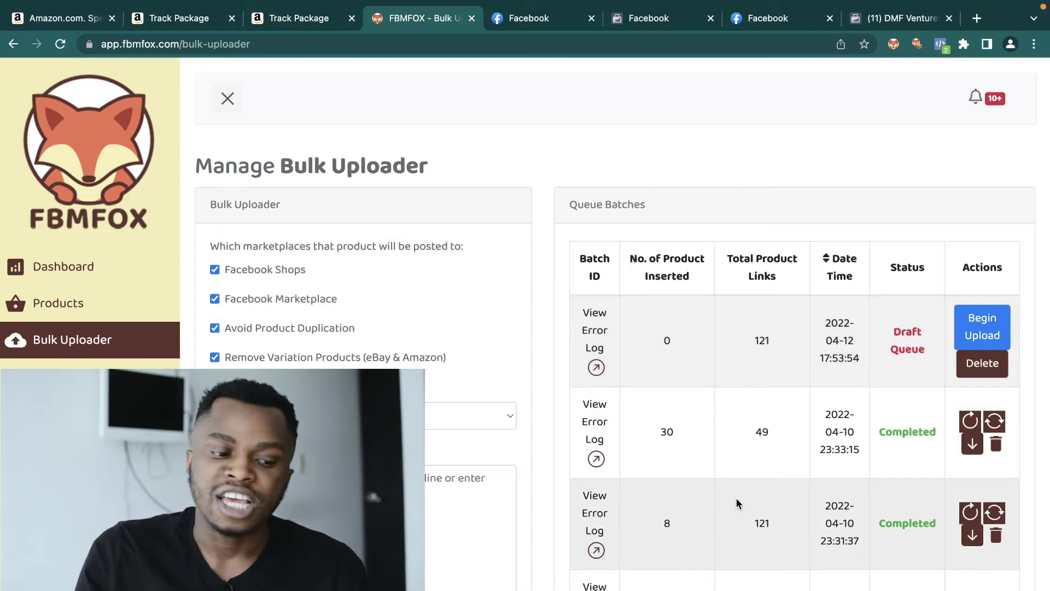
Step: Open the FBMFOX dashboard and examine the sales summaries and the monthly orders chart, including May 2021 and March 2022
left_click(63, 266)
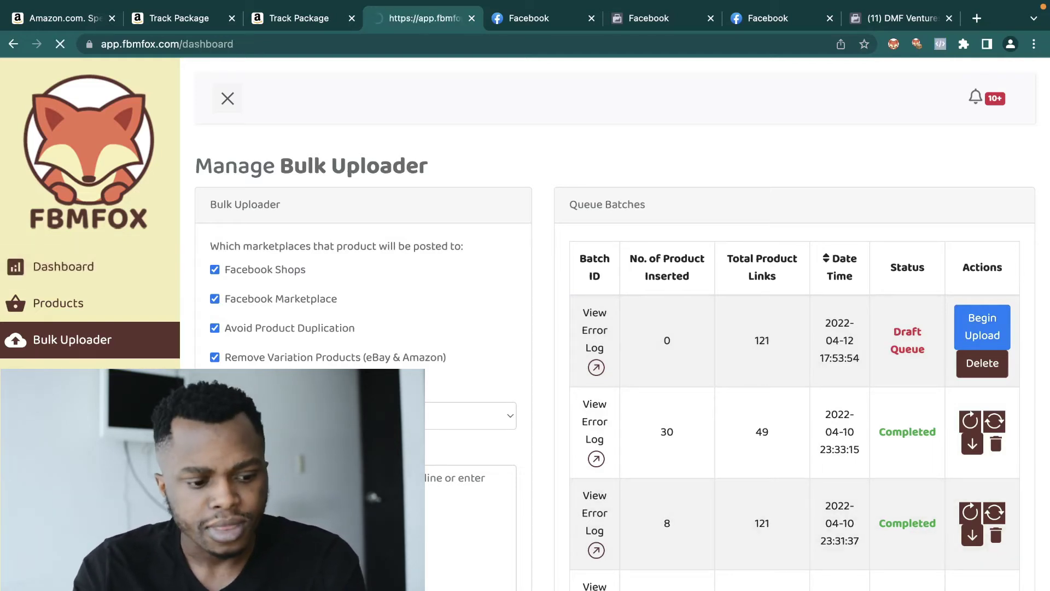
scroll(452, 480, "down", 1)
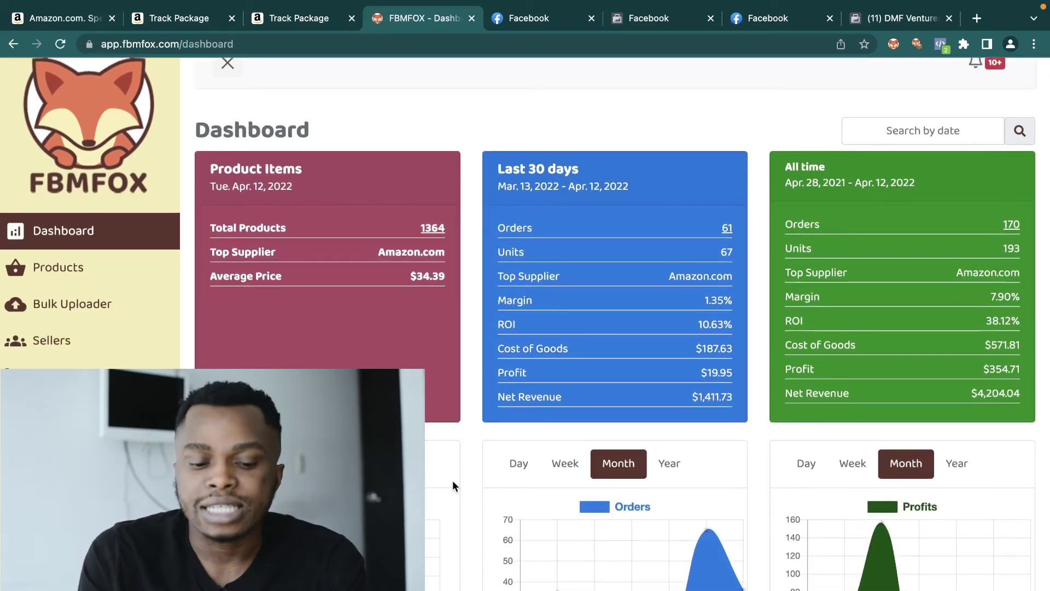
scroll(678, 588, "up", 1)
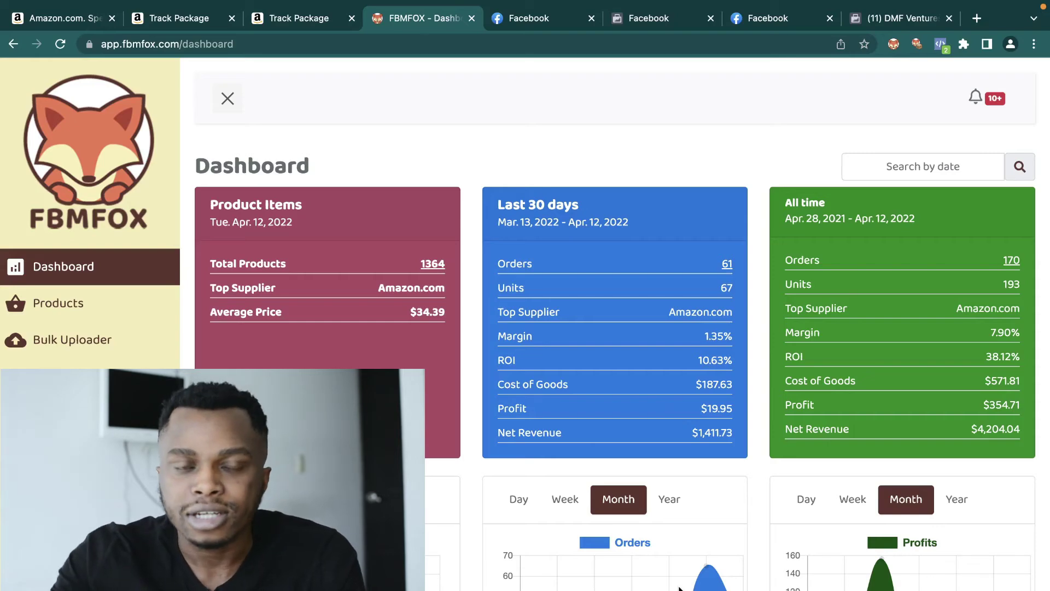
scroll(679, 588, "down", 3)
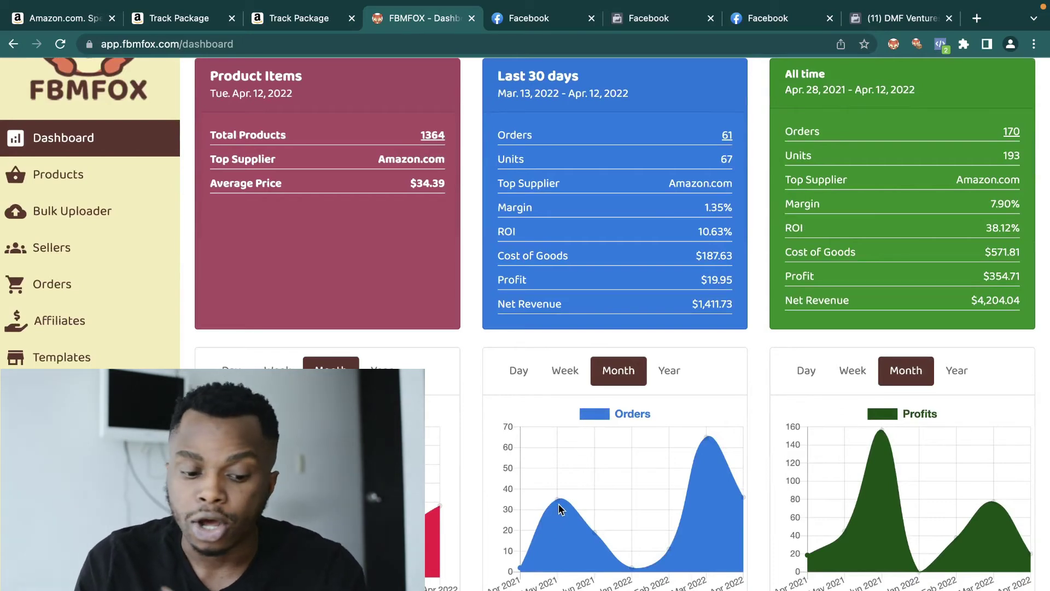
mouse_move(559, 506)
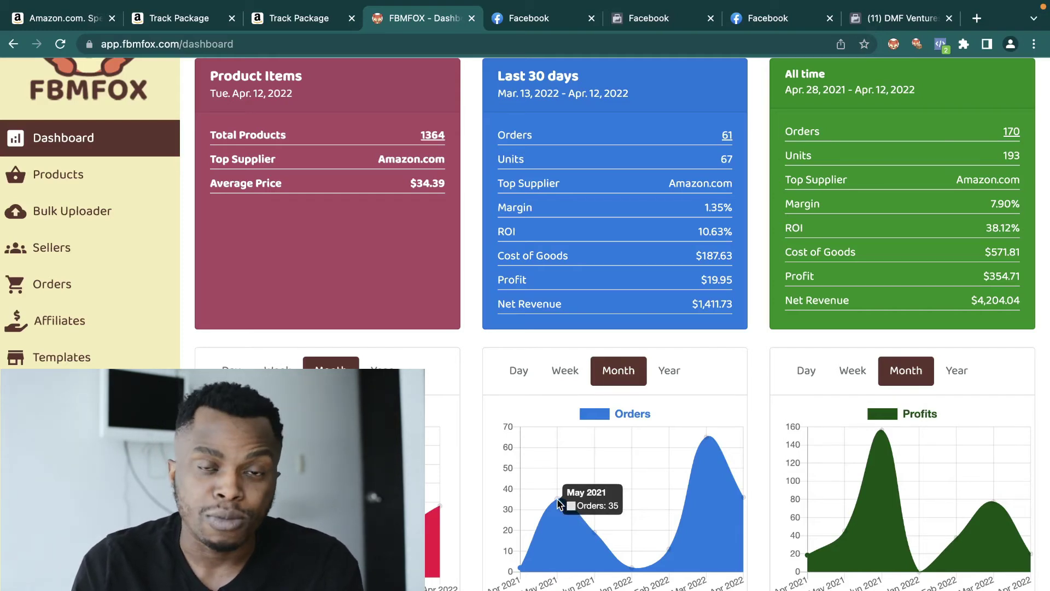
mouse_move(597, 535)
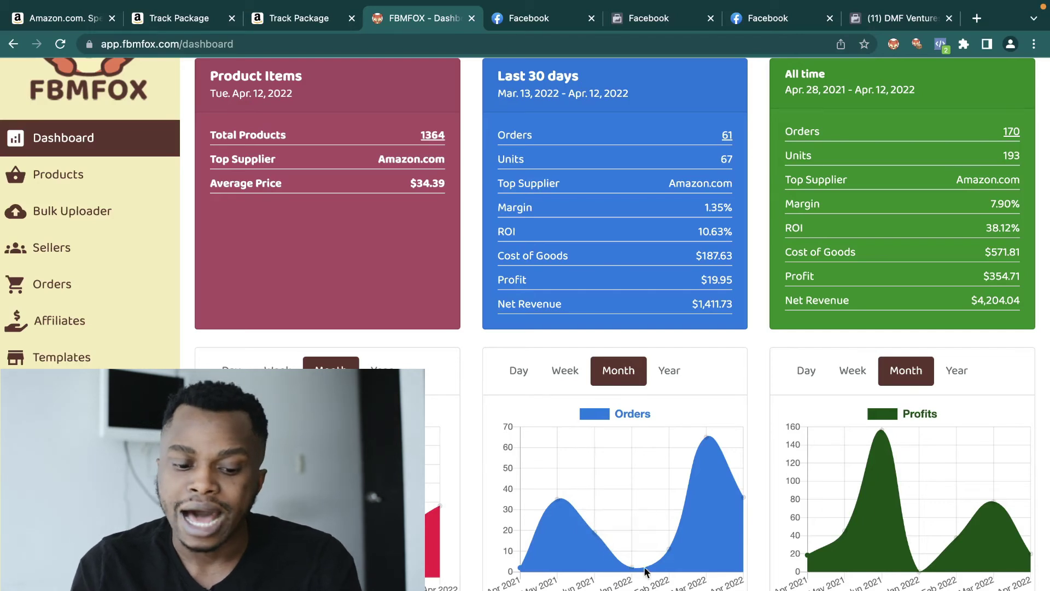
mouse_move(708, 439)
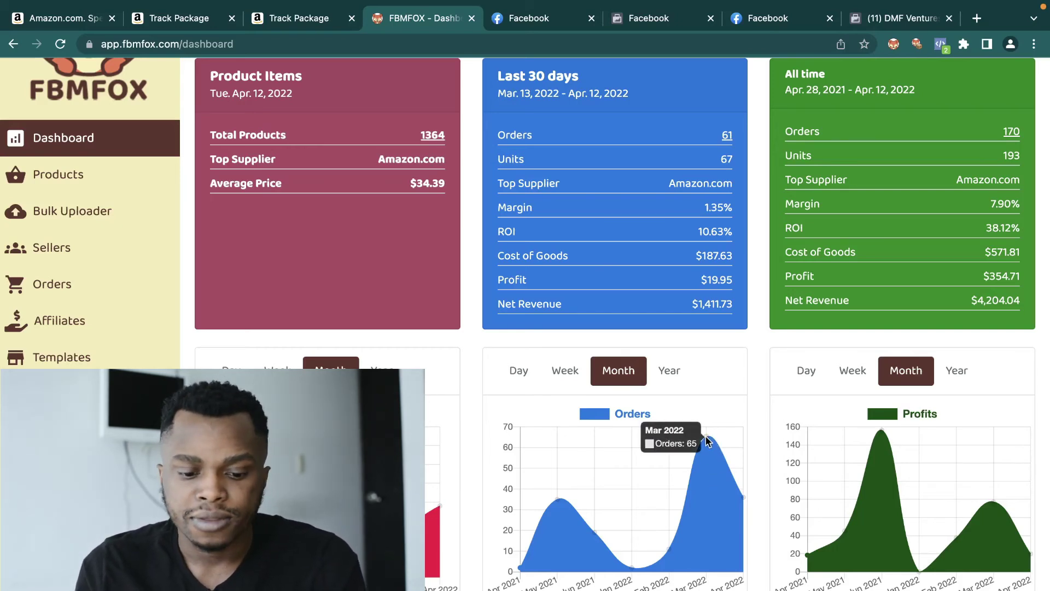
scroll(699, 457, "down", 1)
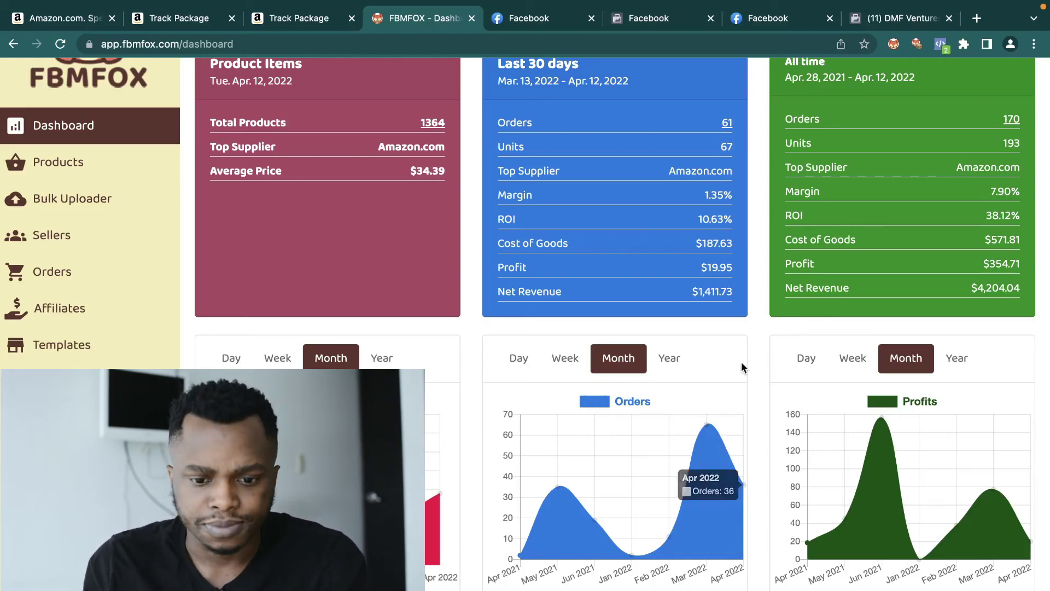
Step: Switch to the Reetal shop's Commerce Manager Insights and set the date range to Mar 1, 2022 – Mar 31, 2022
key("super+Tab")
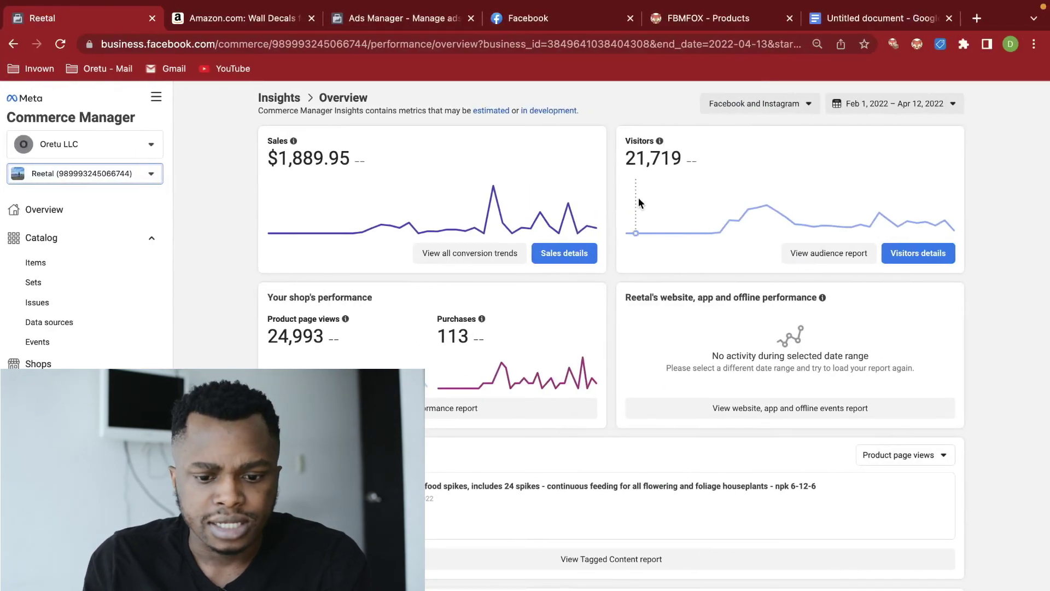
left_click(910, 112)
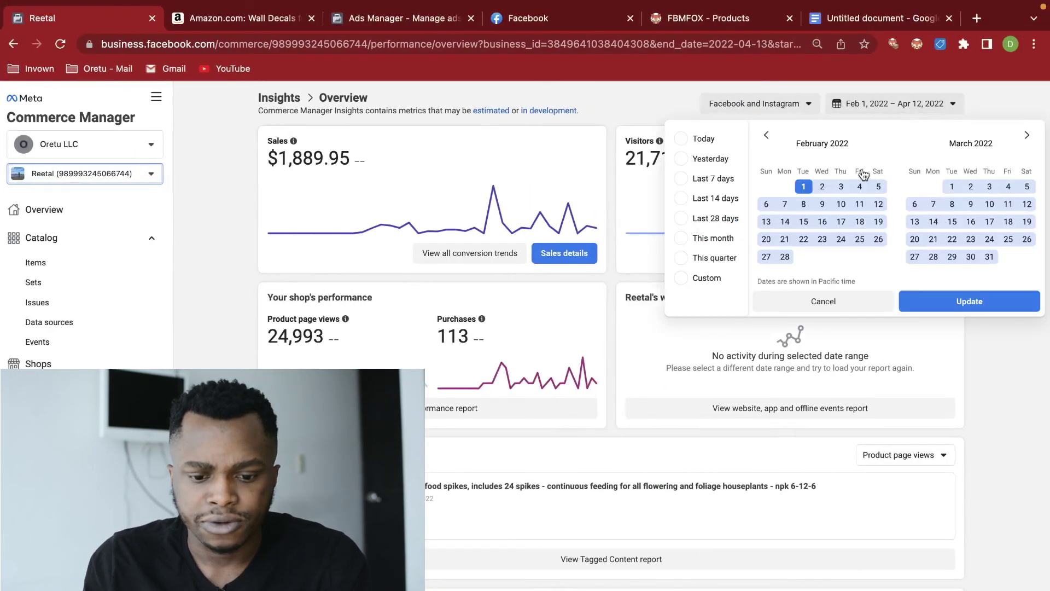
left_click(766, 135)
left_click(1026, 136)
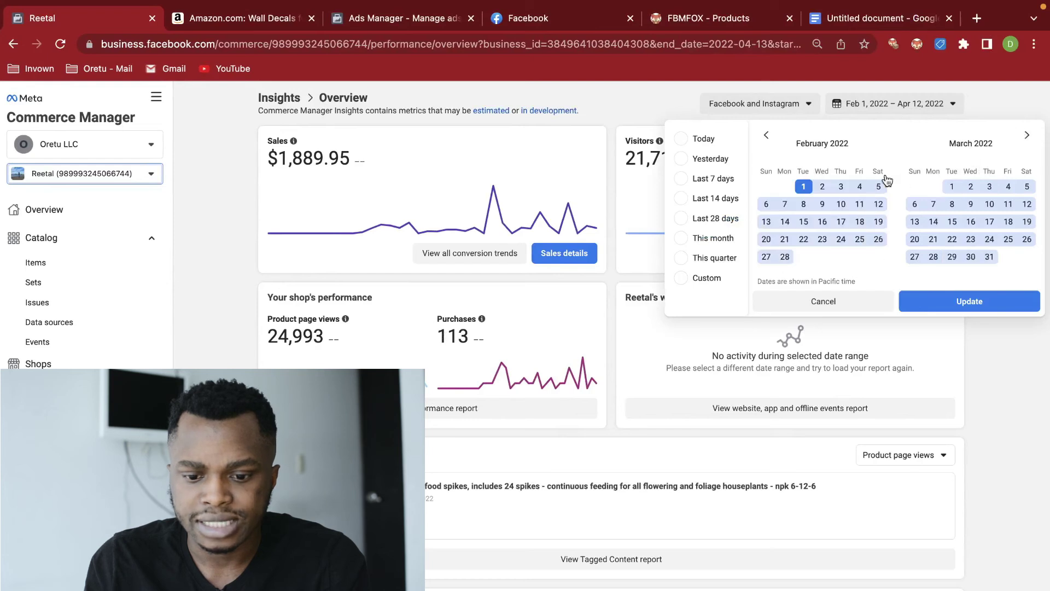
left_click(952, 186)
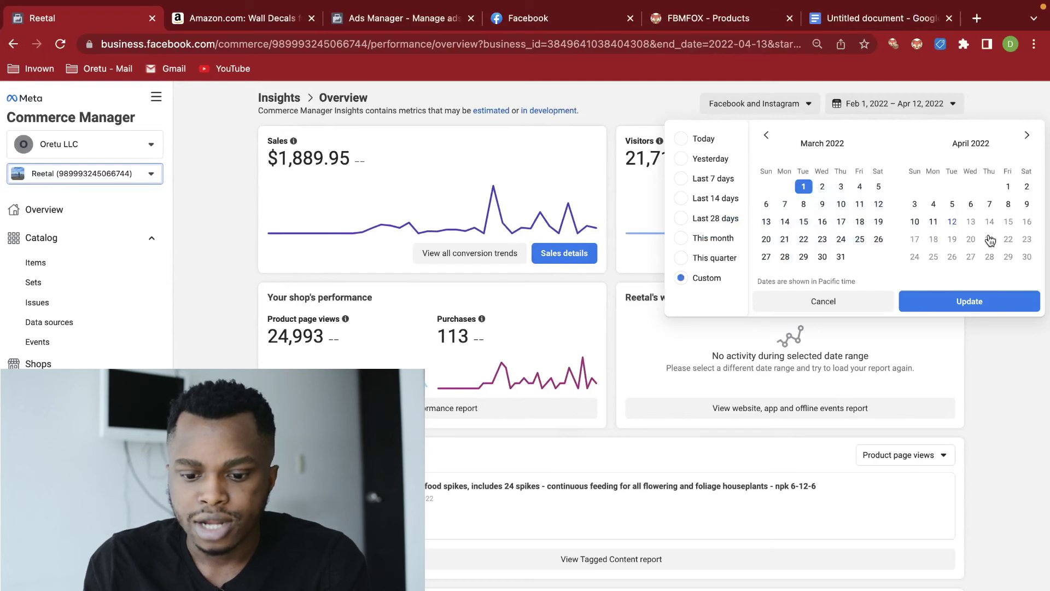
left_click(840, 256)
left_click(948, 306)
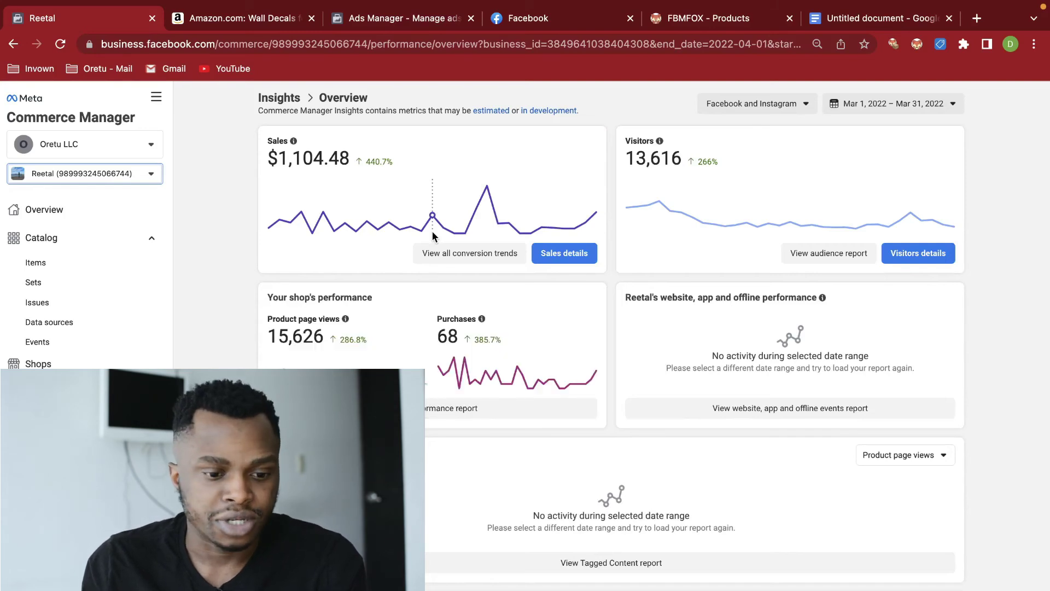
Step: Set the Insights date range to Apr 1, 2022 – Apr 12, 2022
left_click(921, 107)
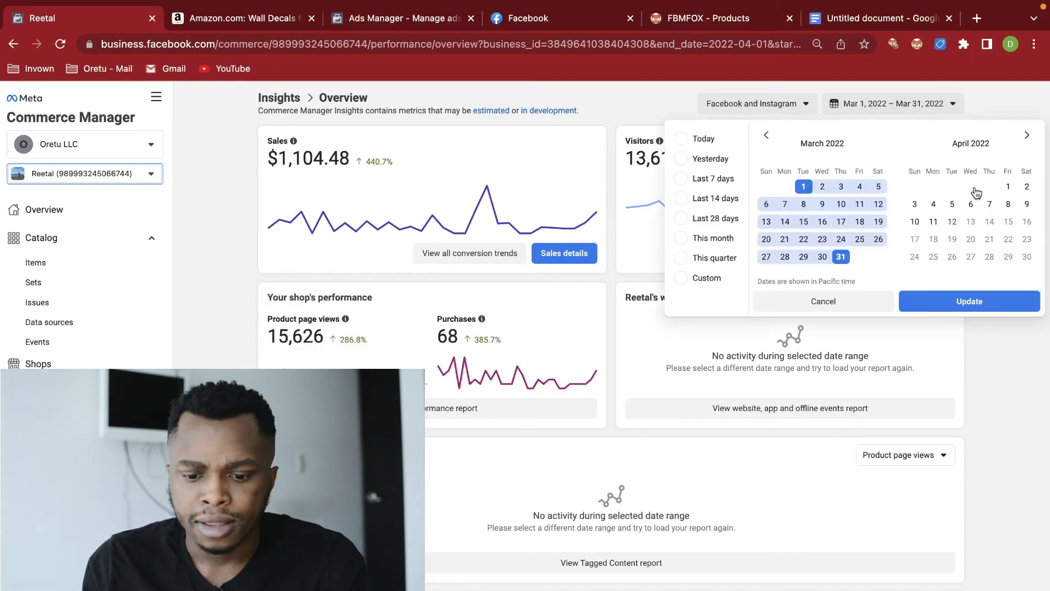
left_click(1007, 186)
left_click(807, 220)
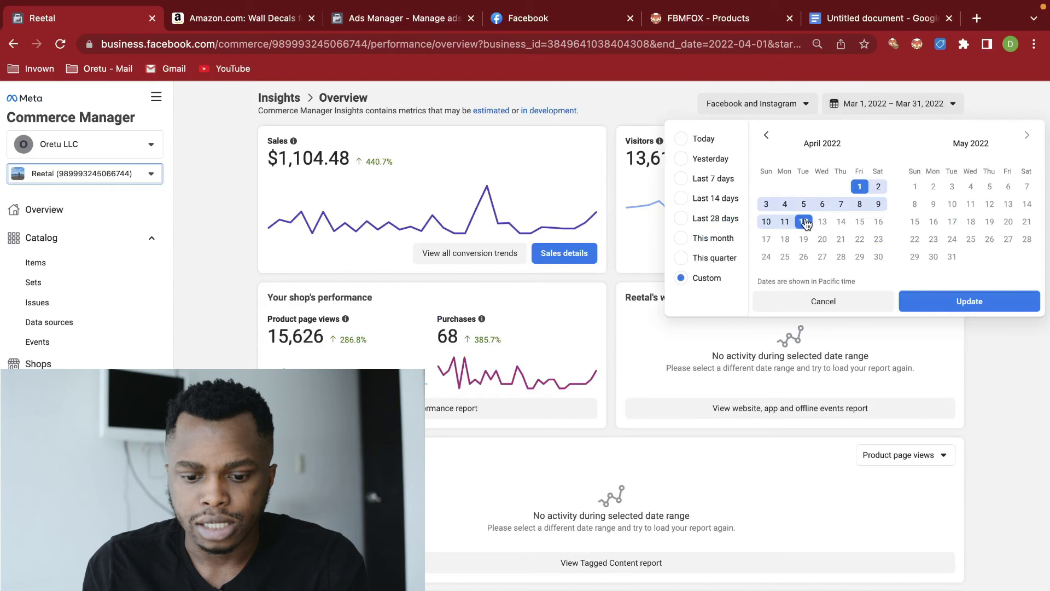
left_click(949, 301)
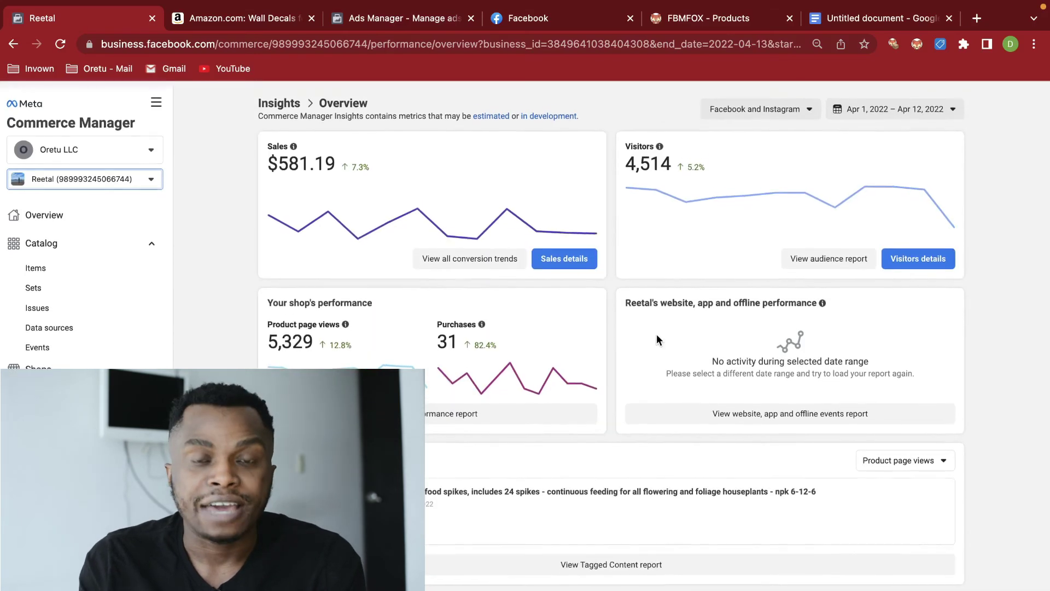